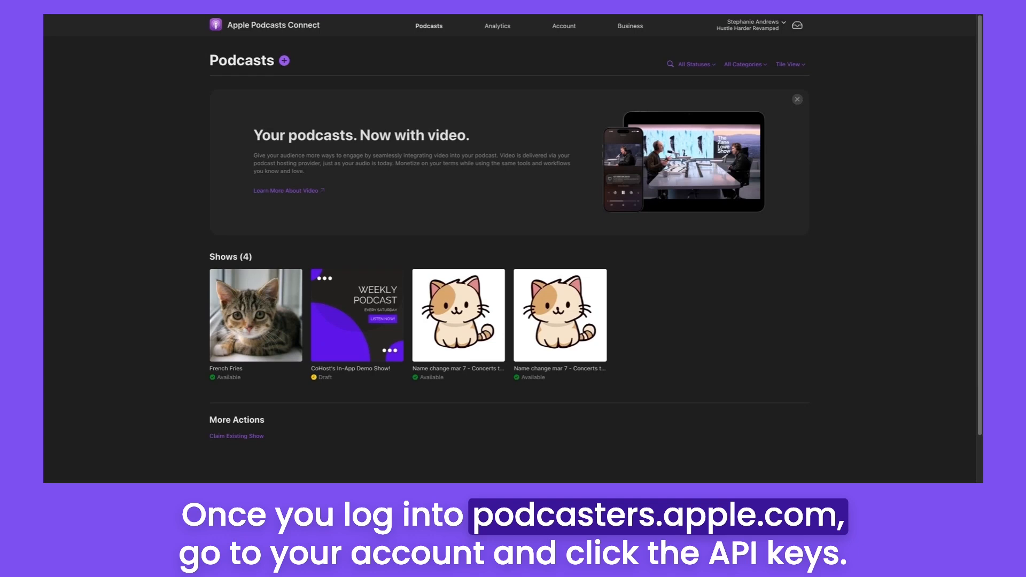
Generate a new API key named "Demo Testing" under the account's API keys and copy its Key ID
click(564, 27)
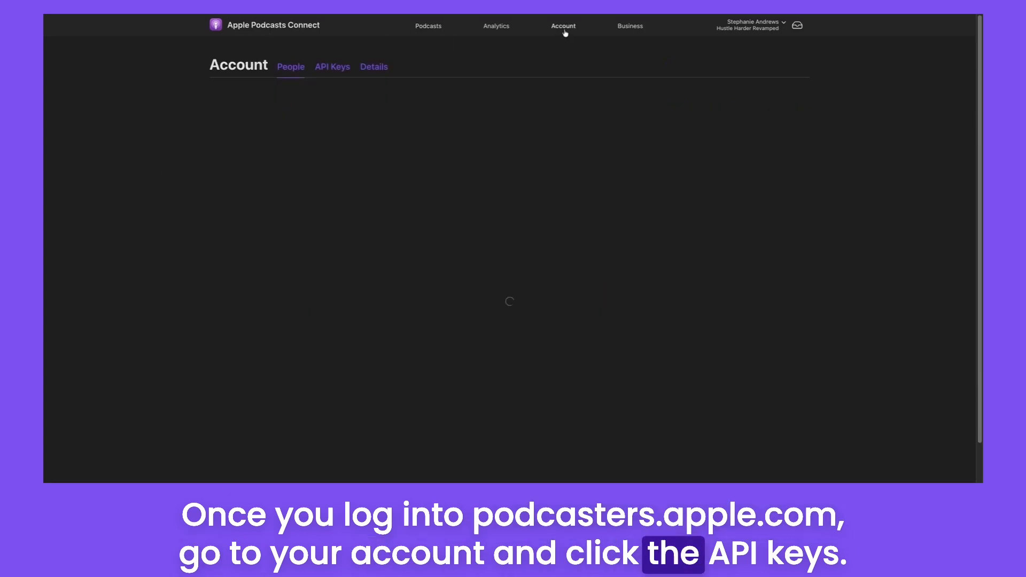
click(331, 68)
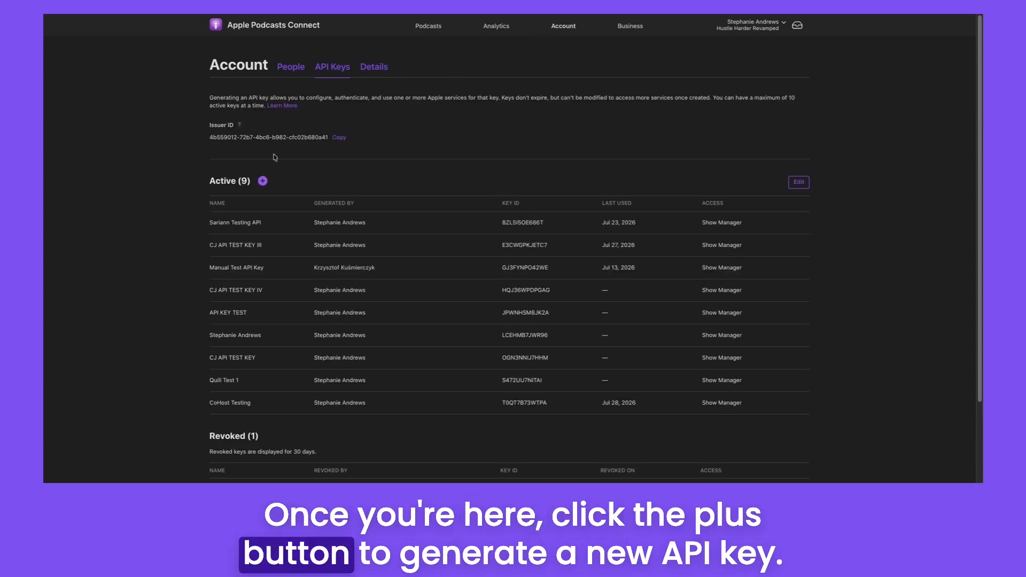
click(262, 181)
text(Demo Testing)
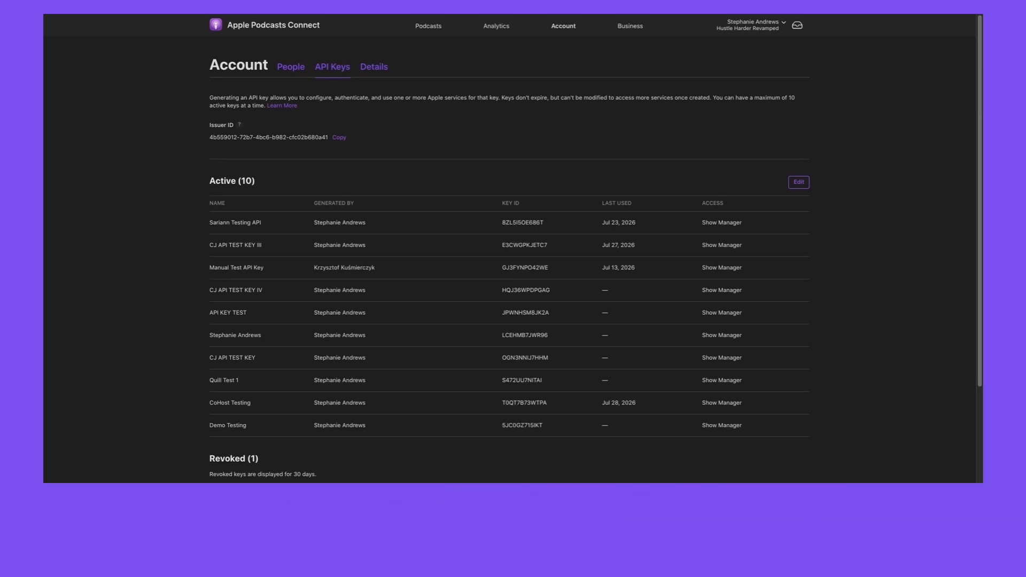
double_click(503, 427)
key(ctrl+c)
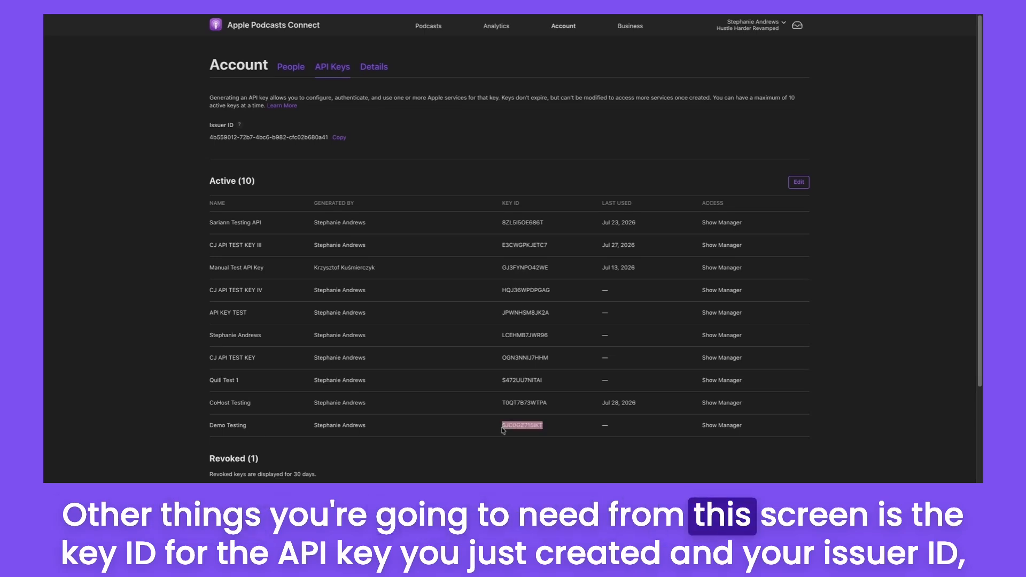
click(542, 446)
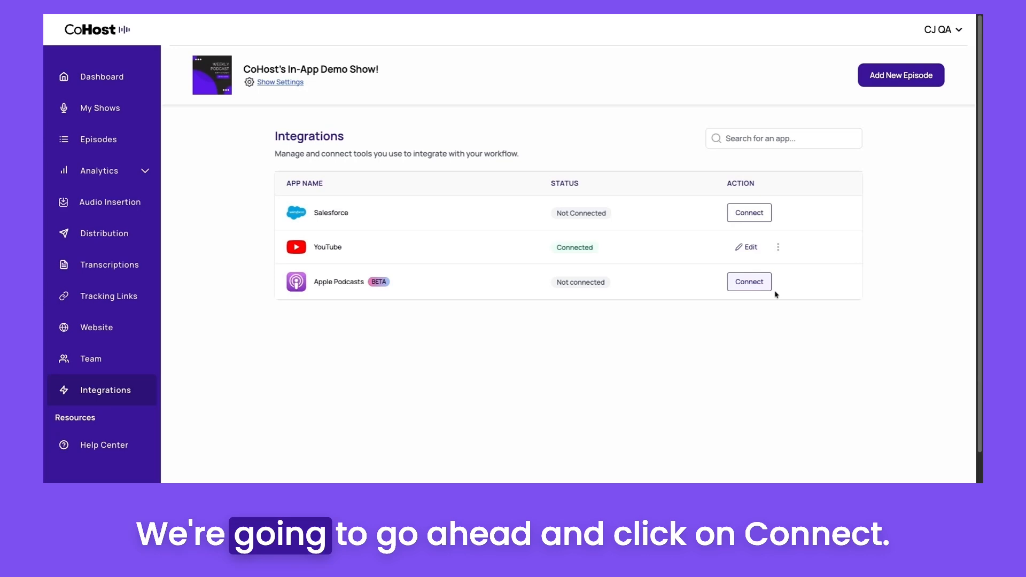
Switch to CoHost, start connecting the Apple Podcasts integration and upload the saved .pem key file
click(749, 282)
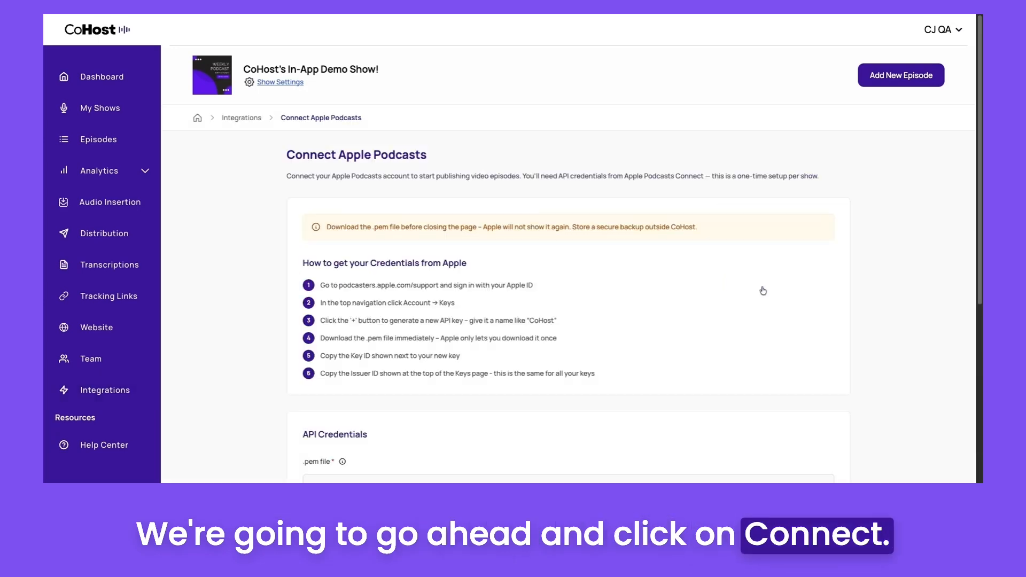
scroll(762, 290, down, 1)
scroll(568, 246, down, 2)
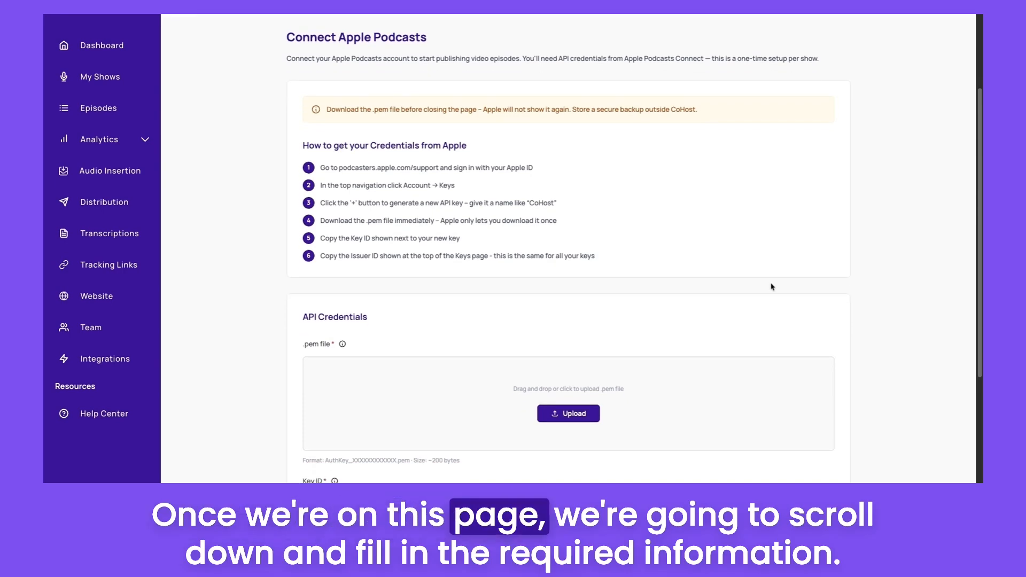
scroll(770, 288, down, 3)
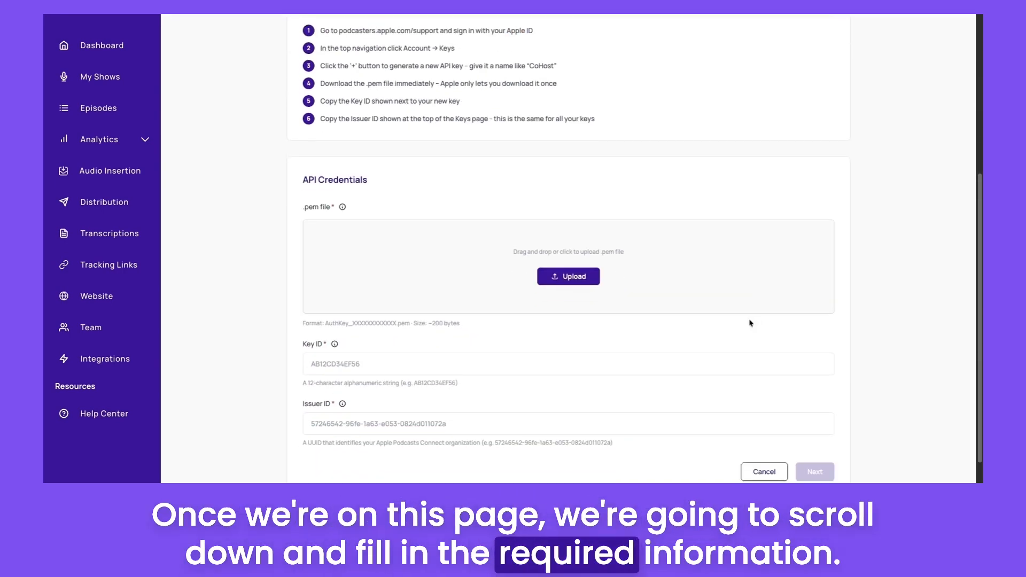
scroll(753, 323, down, 1)
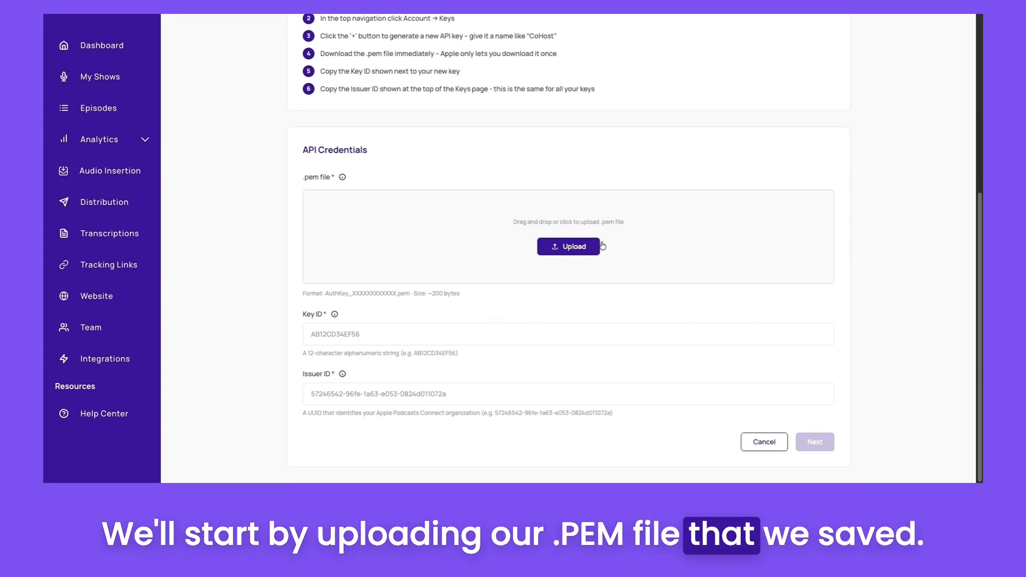
drag(974, 235, 568, 237)
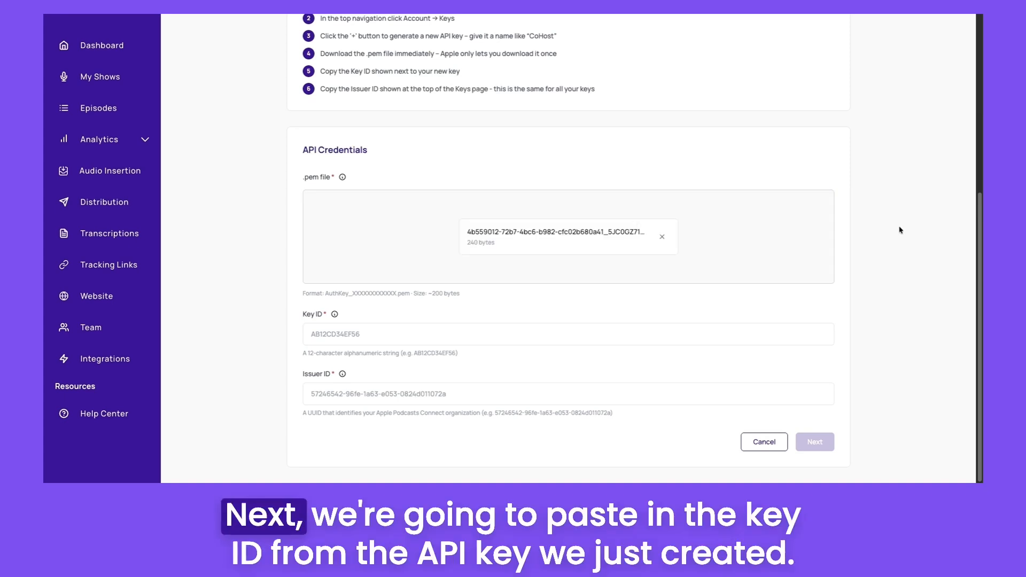
Paste the API Key ID and Issuer ID into the credentials form and continue
click(622, 334)
key(ctrl+v)
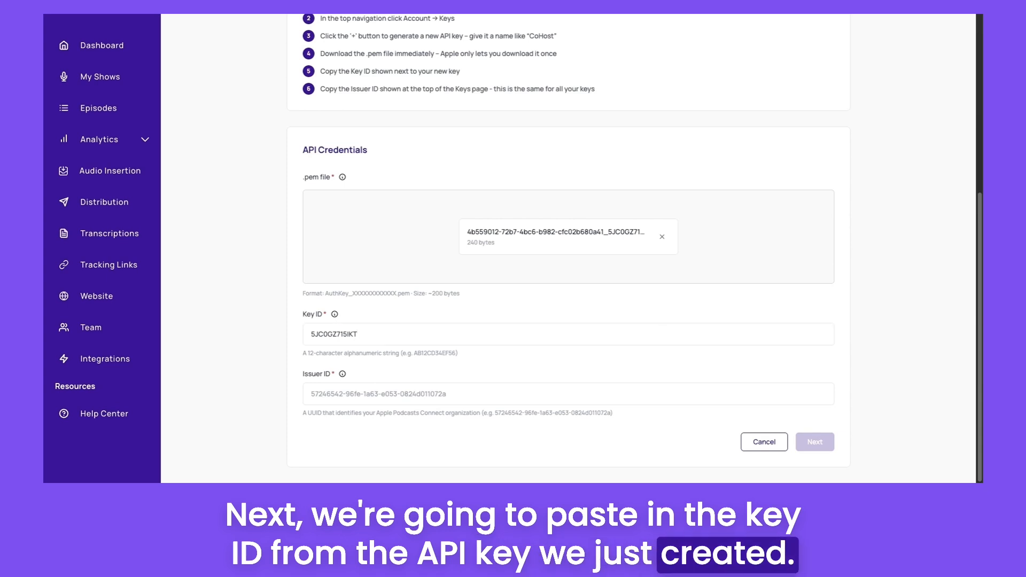
click(531, 398)
text(4b559012-72b7-4bc6-b982-cfc02b680a41)
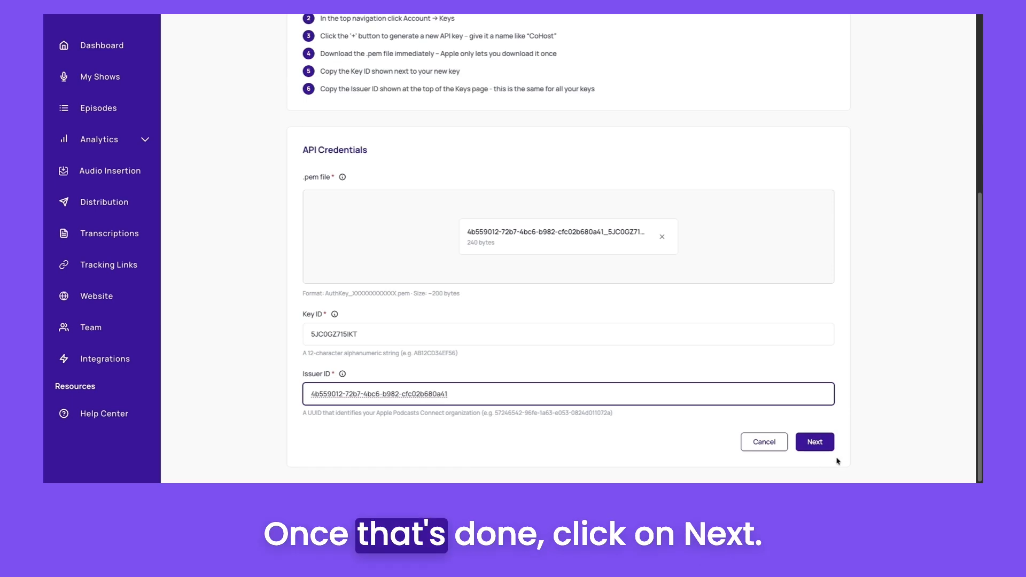
click(825, 445)
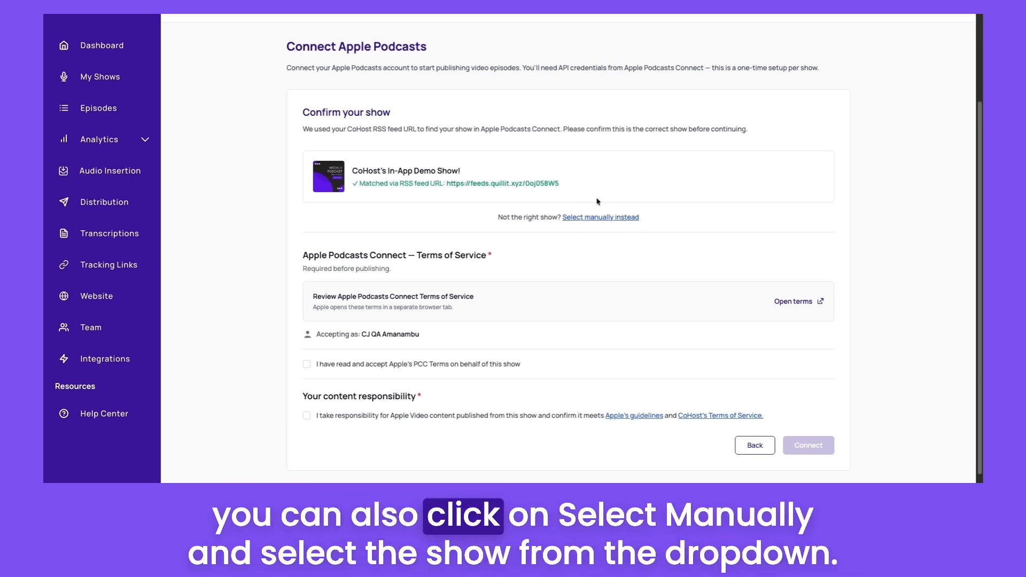
Select the show manually and confirm CoHost's In-App Demo Show!
click(616, 217)
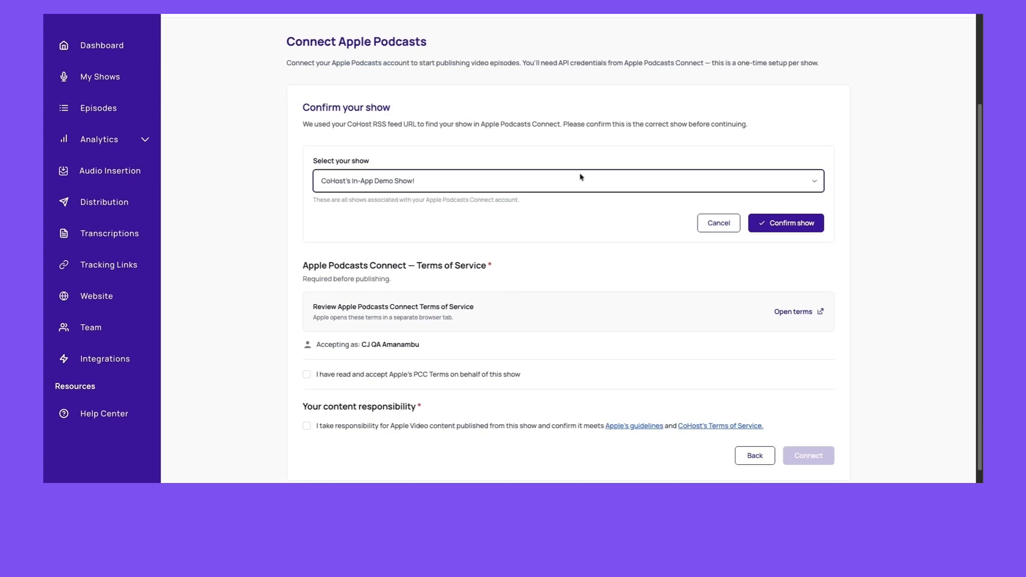
click(794, 225)
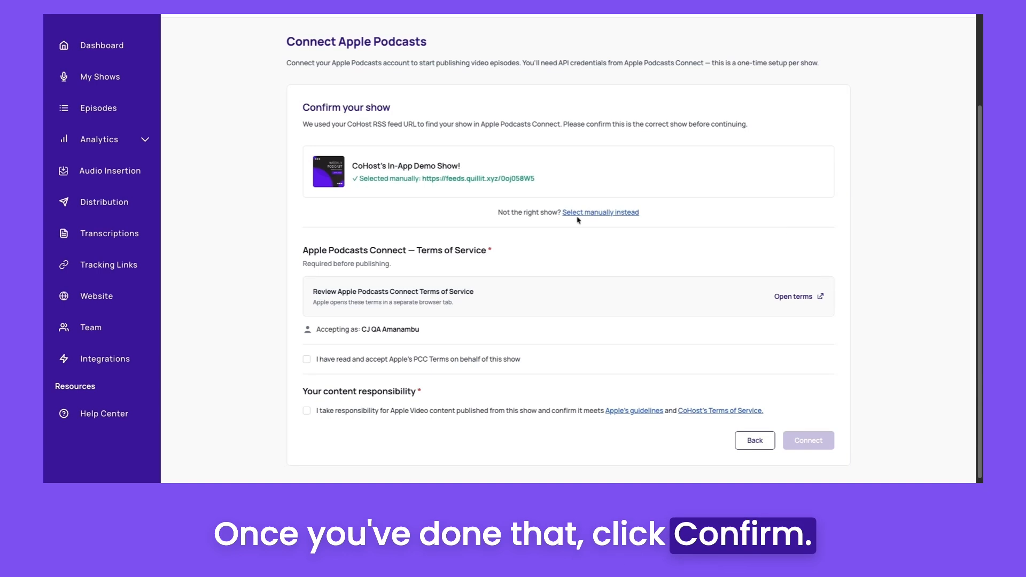
Review the Apple Podcasts Connect terms, tick both acceptance checkboxes, and connect the integration
scroll(352, 308, down, 1)
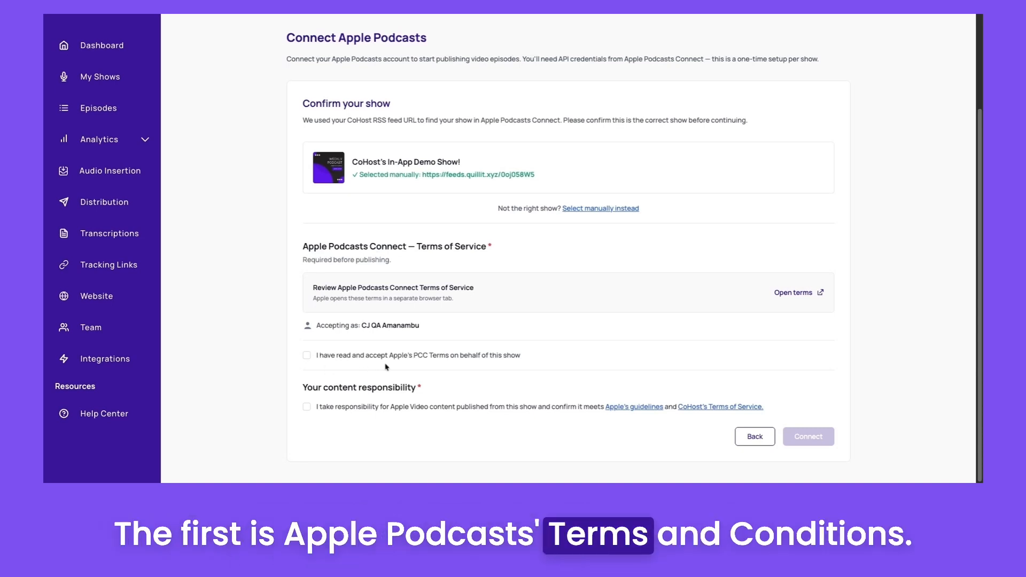
click(793, 293)
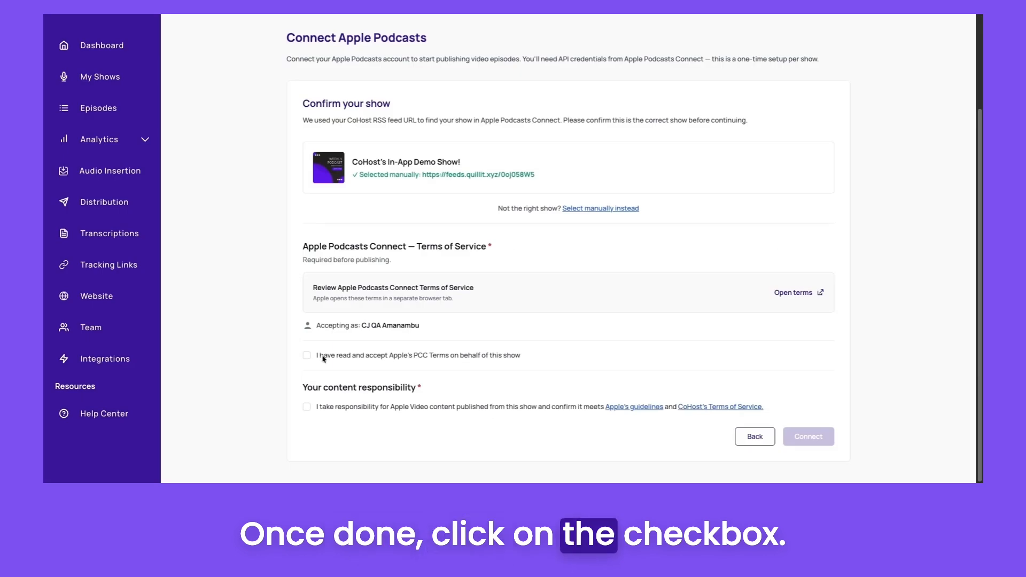
click(321, 360)
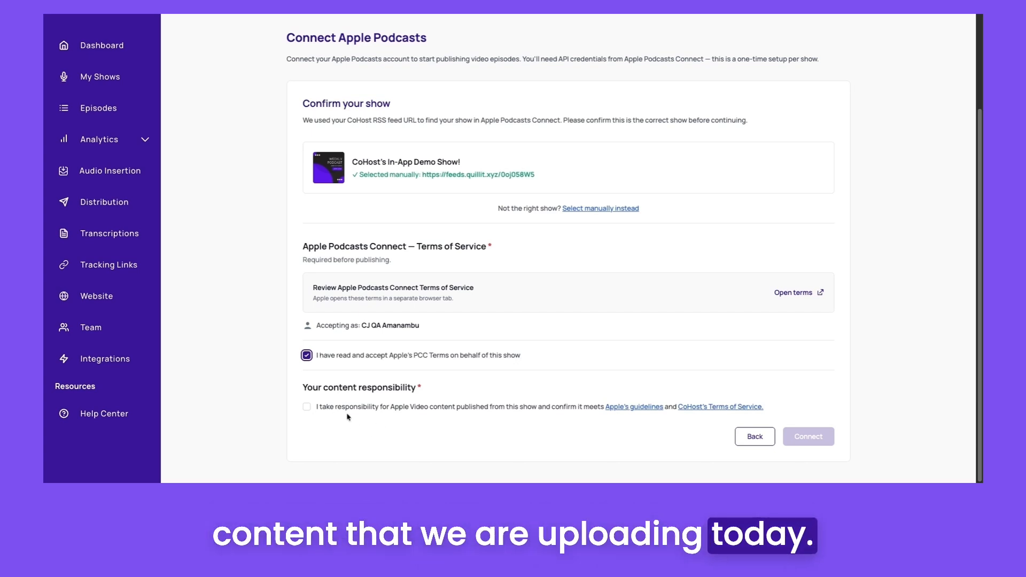
click(306, 408)
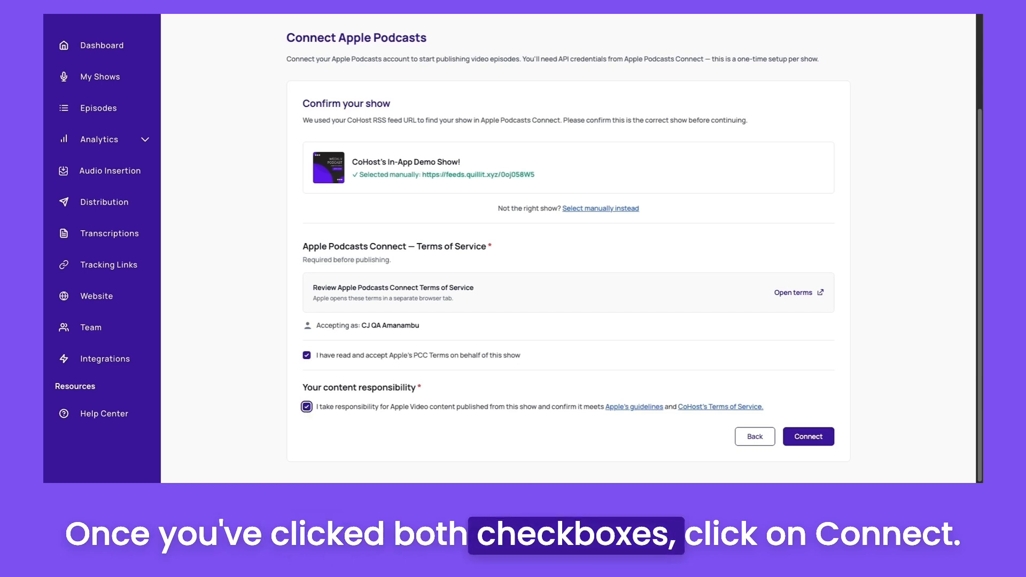
click(830, 438)
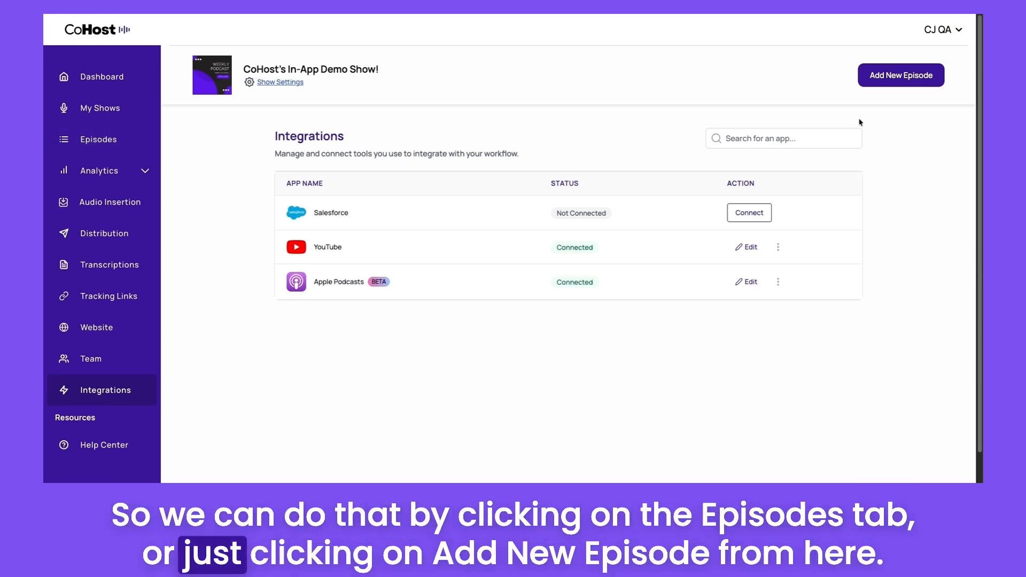
Start a new episode with Apple Podcasts video enabled, titled "Episode about Demos", and continue
click(892, 85)
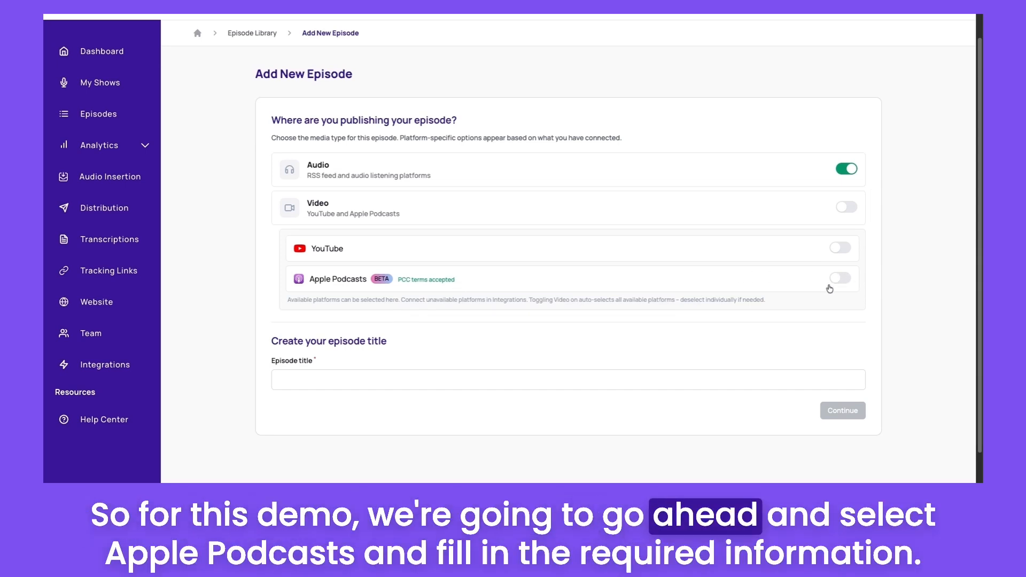
click(839, 278)
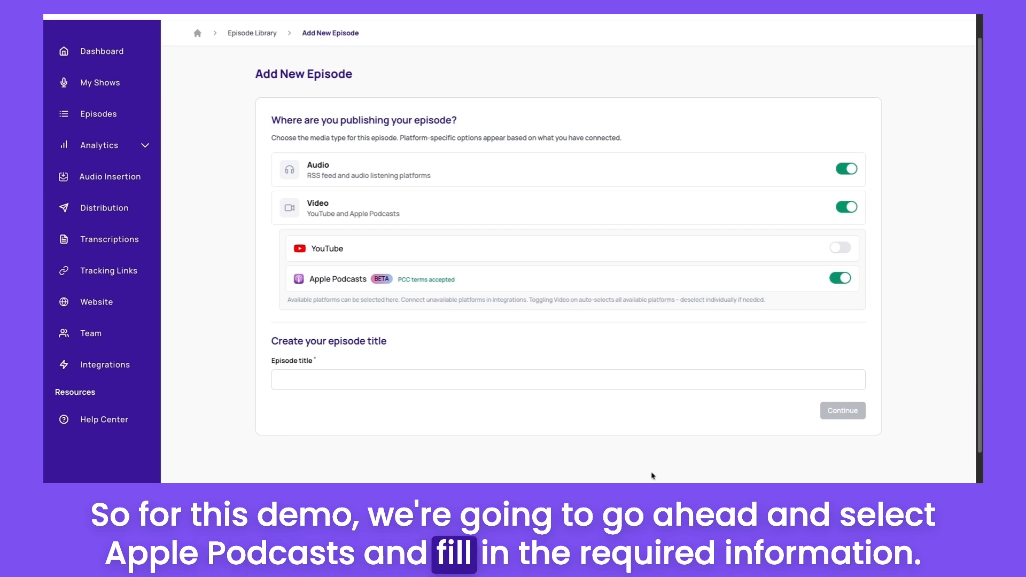
click(628, 373)
text(T)
key(BackSpace)
text(Episode ab)
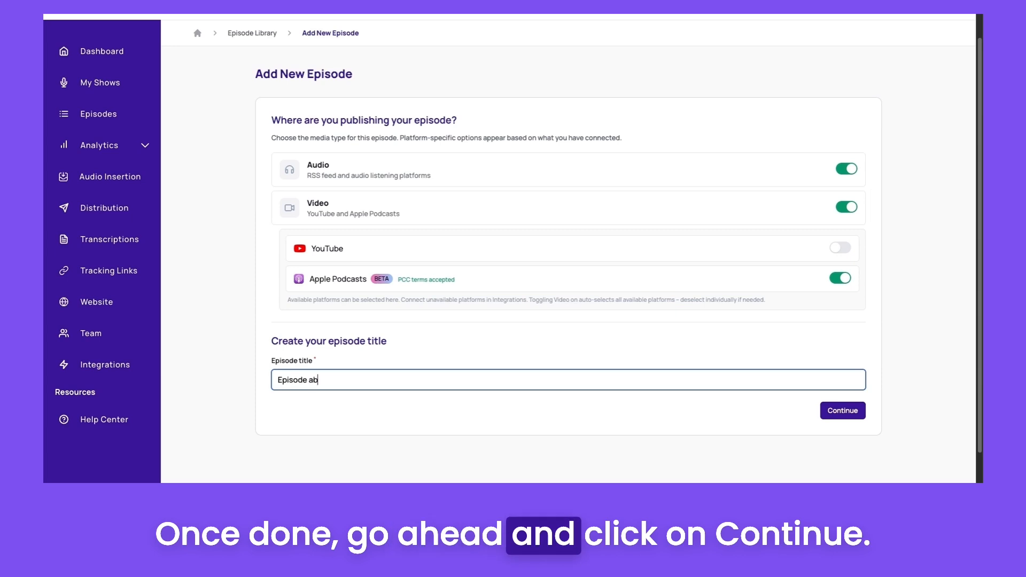
text(out)
click(847, 411)
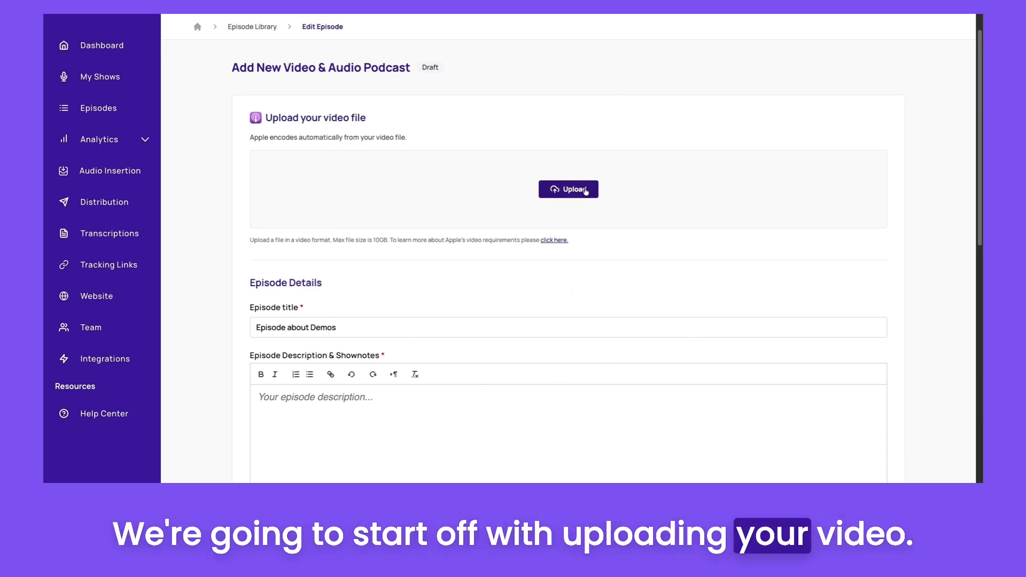
Upload the episode's video file
click(567, 189)
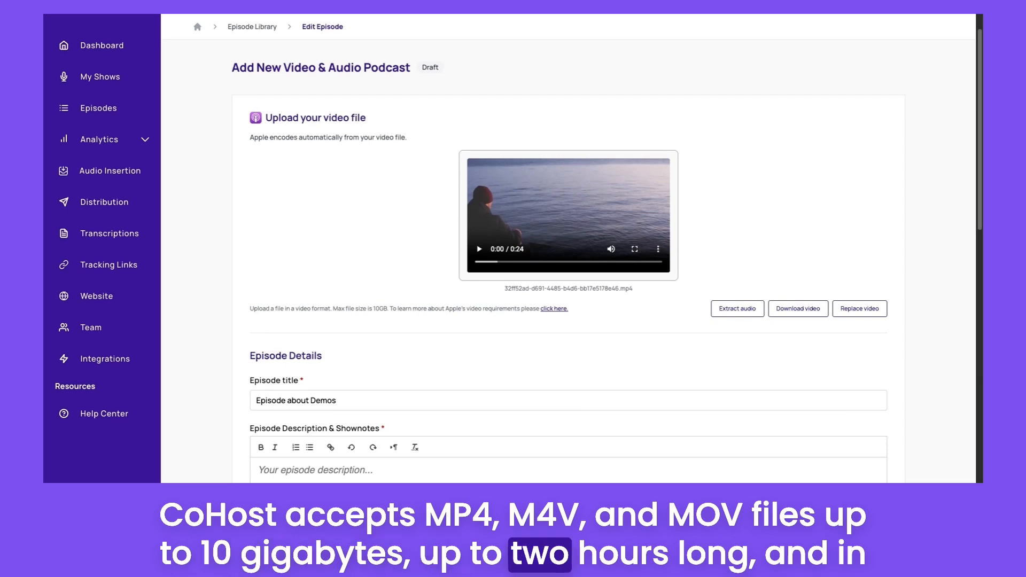
scroll(835, 413, down, 1)
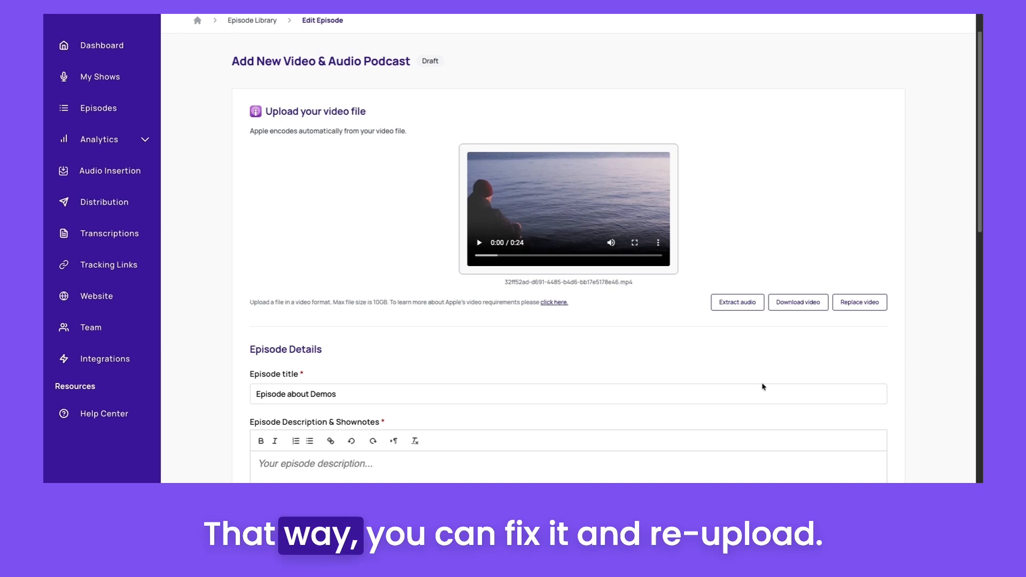
scroll(733, 353, down, 4)
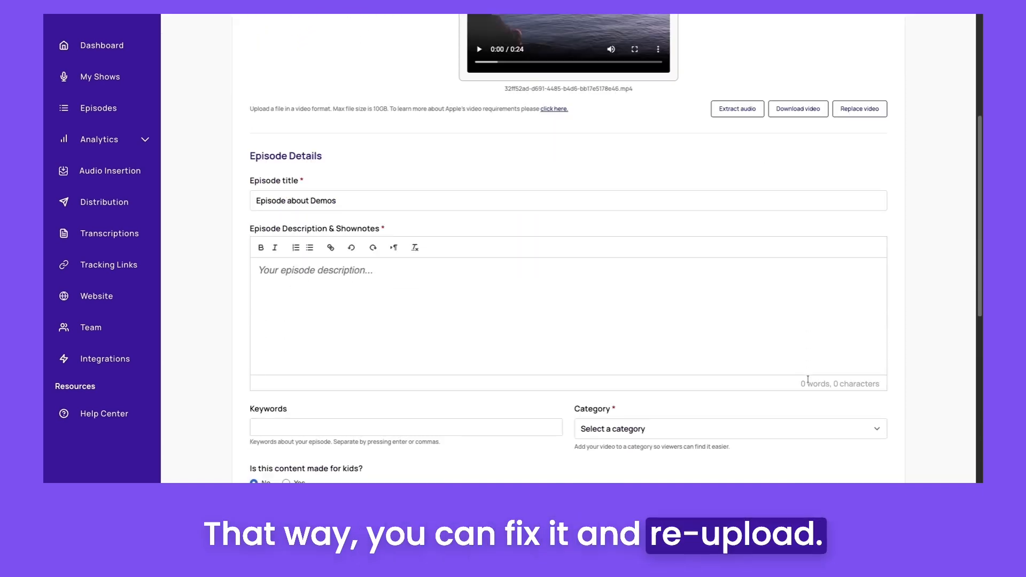
Write the description "This episode is about demos." and set the category to Film & Animation
click(405, 254)
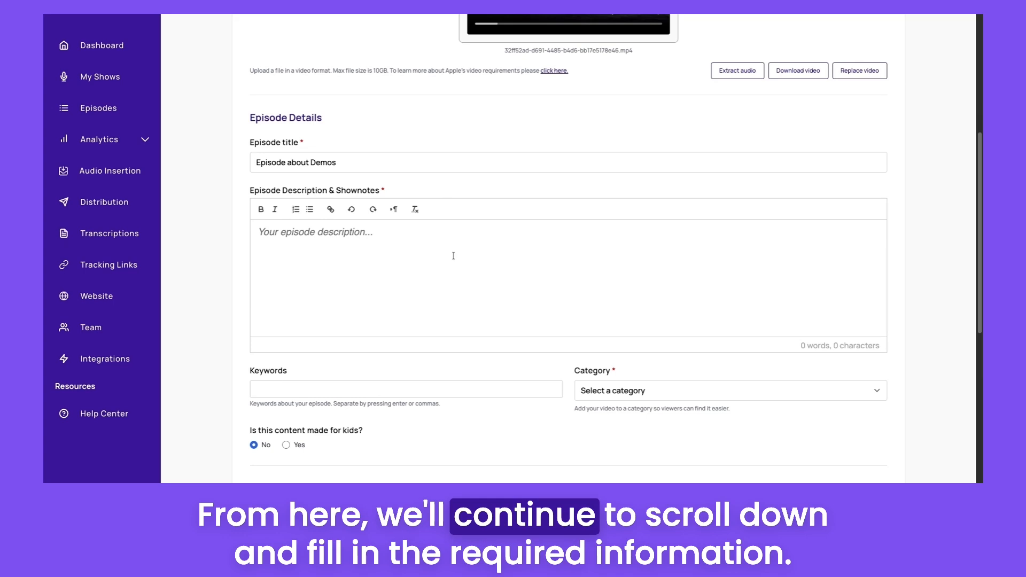
text(This episode is about demos.)
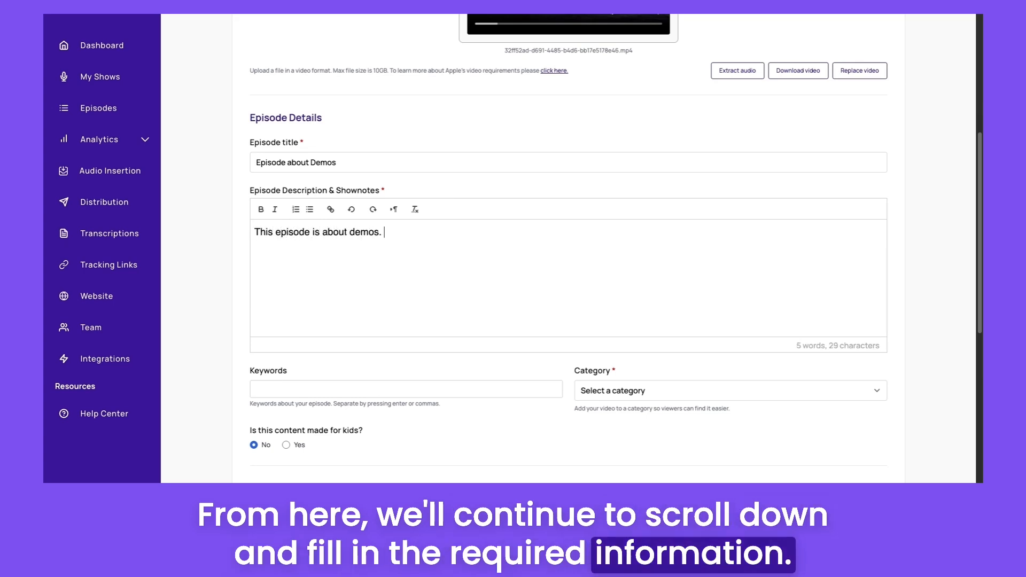
scroll(575, 265, down, 3)
click(646, 250)
click(646, 252)
scroll(534, 296, down, 1)
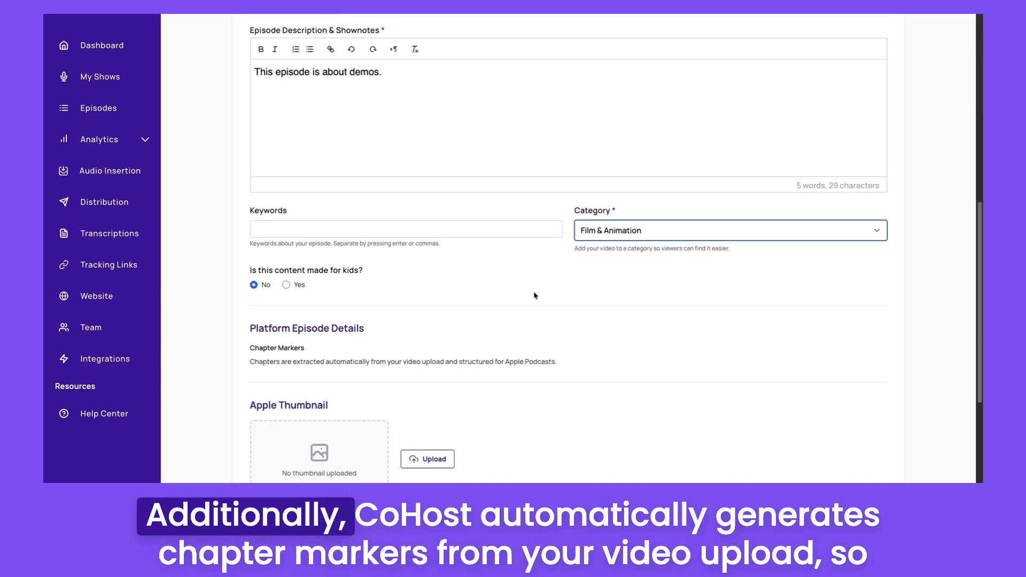
Upload an MP3 audio file for the audio podcast version of the episode
scroll(535, 296, down, 2)
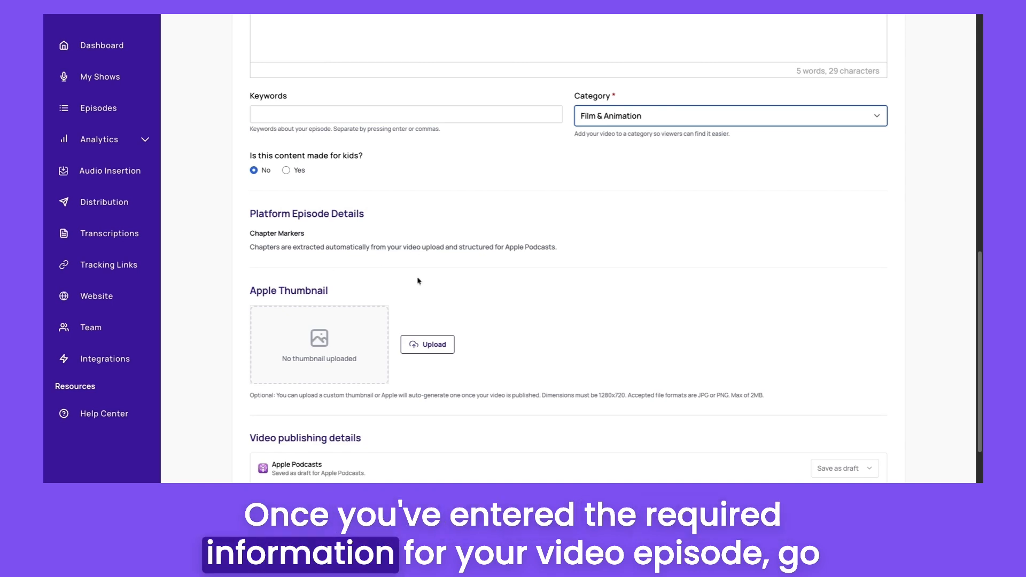
scroll(308, 253, down, 2)
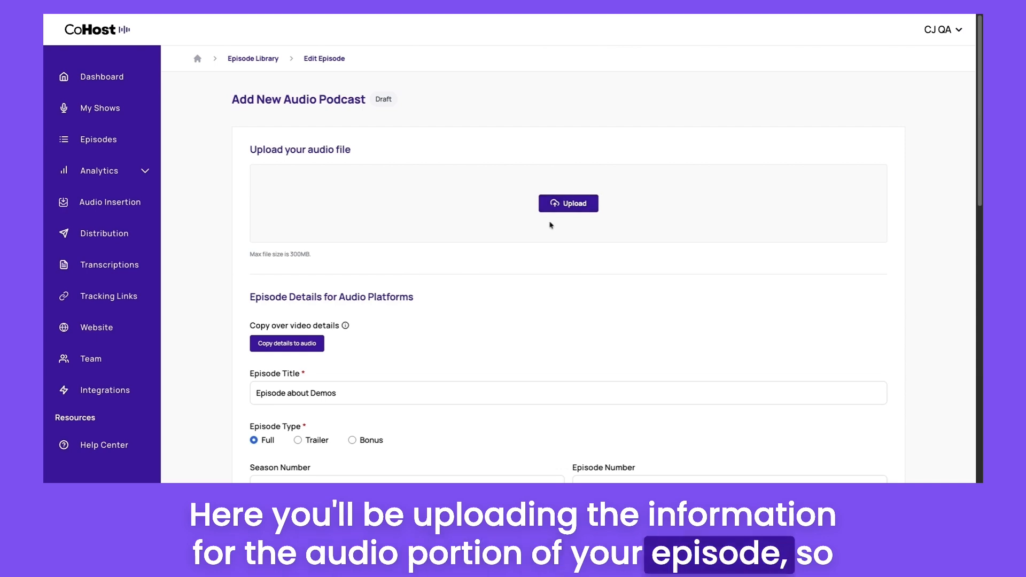
click(563, 205)
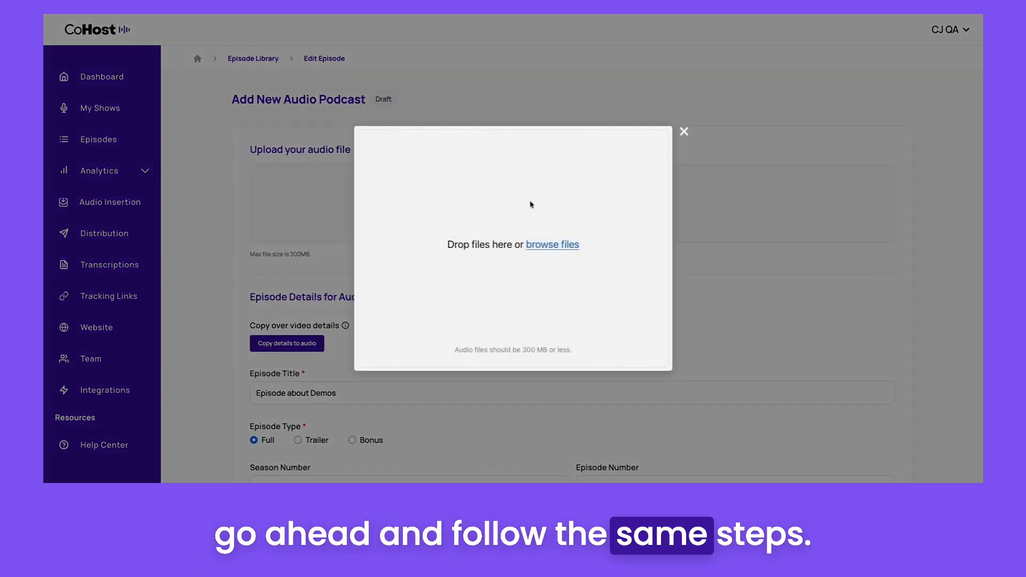
click(553, 245)
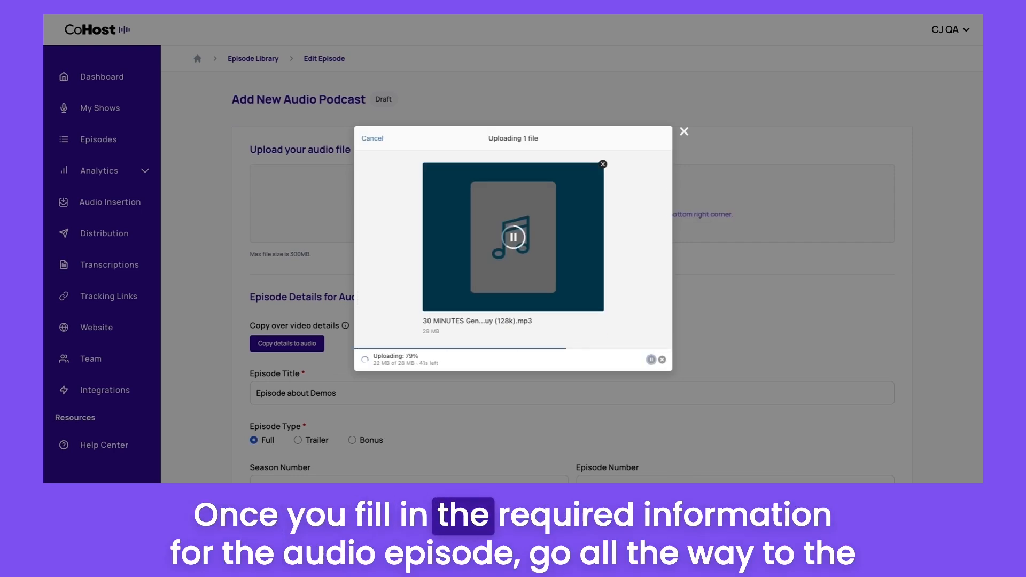
scroll(708, 309, down, 1)
scroll(707, 309, down, 5)
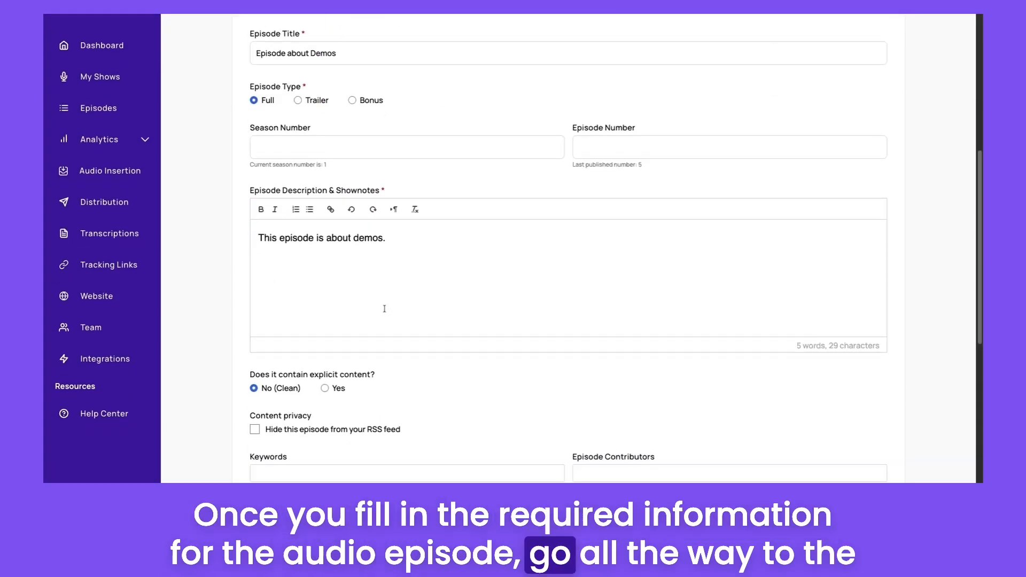
Publish the audio episode now and close the confirmation dialog
scroll(384, 308, down, 2)
scroll(384, 308, down, 5)
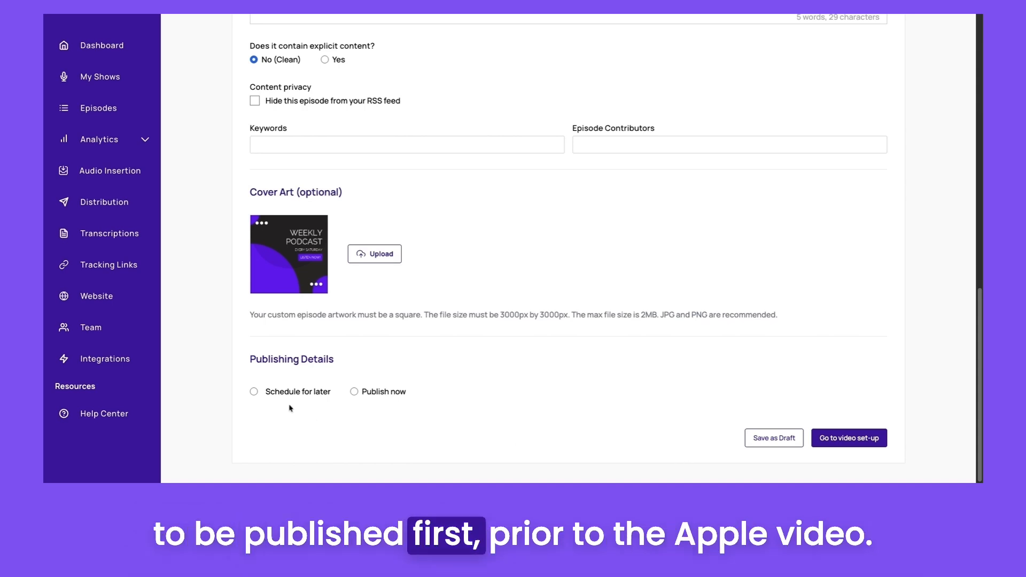
click(353, 392)
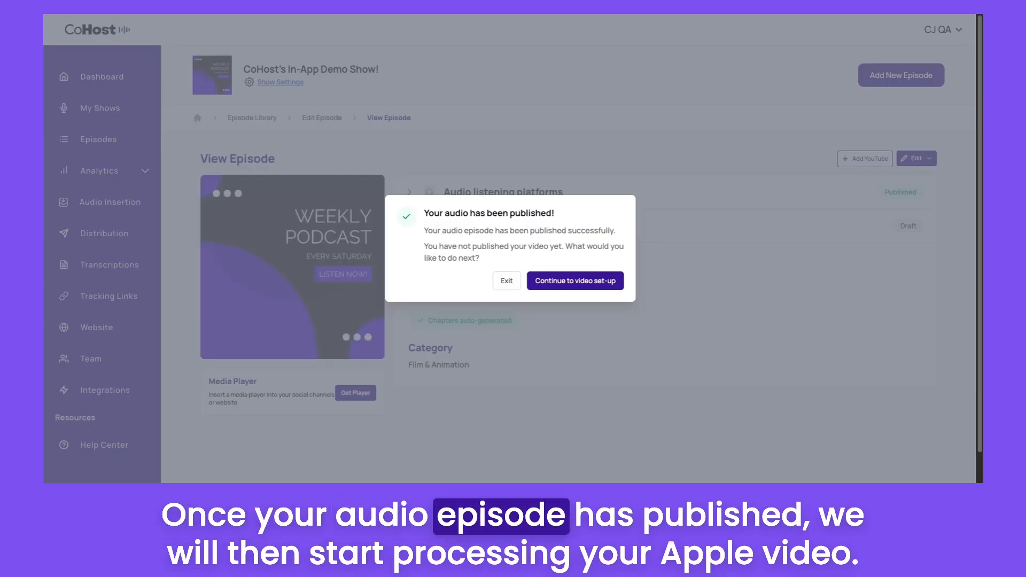
click(512, 289)
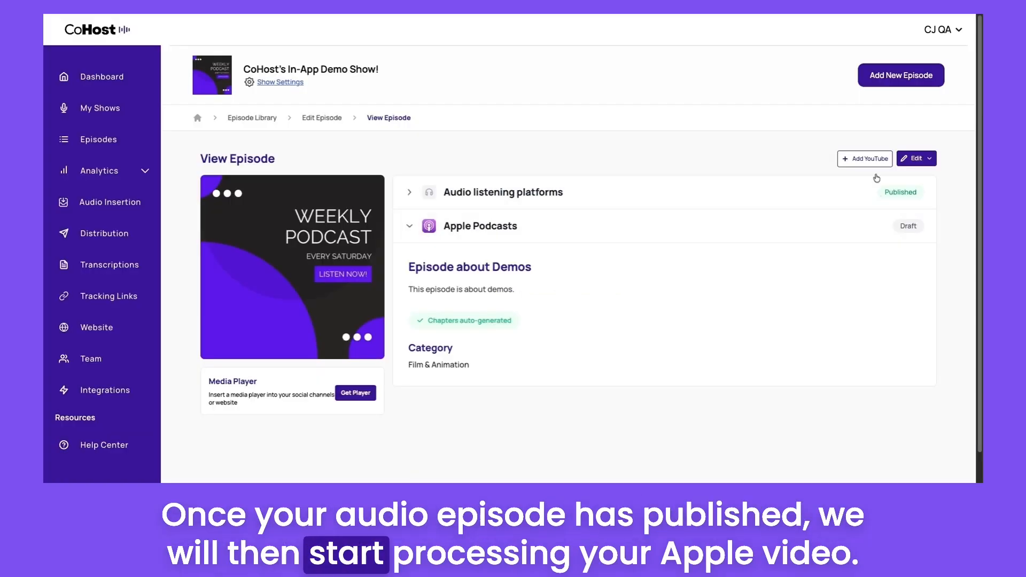
Edit the episode's video set-up and submit the video for publishing on Apple Podcasts
click(928, 161)
click(866, 199)
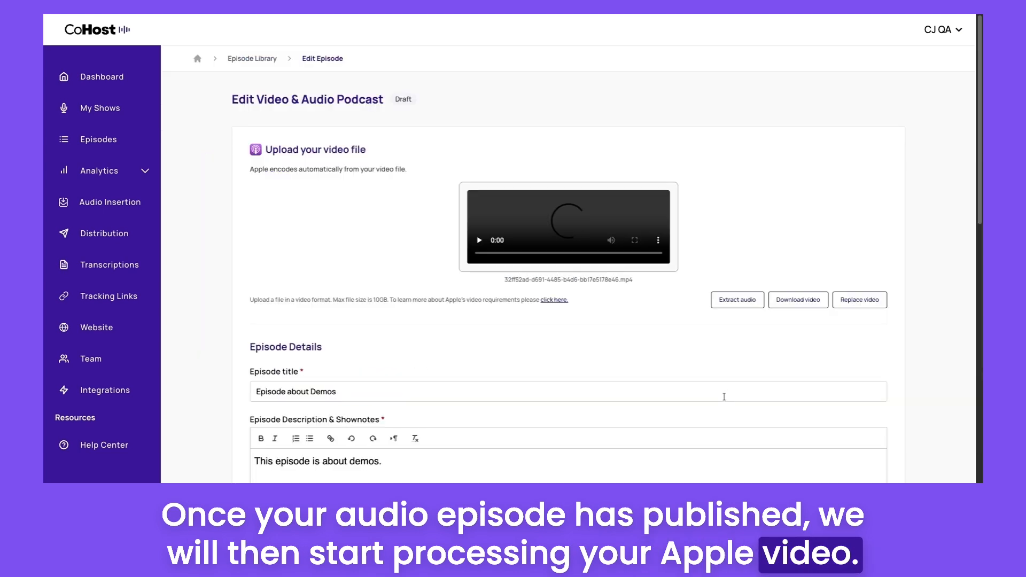
scroll(724, 398, down, 10)
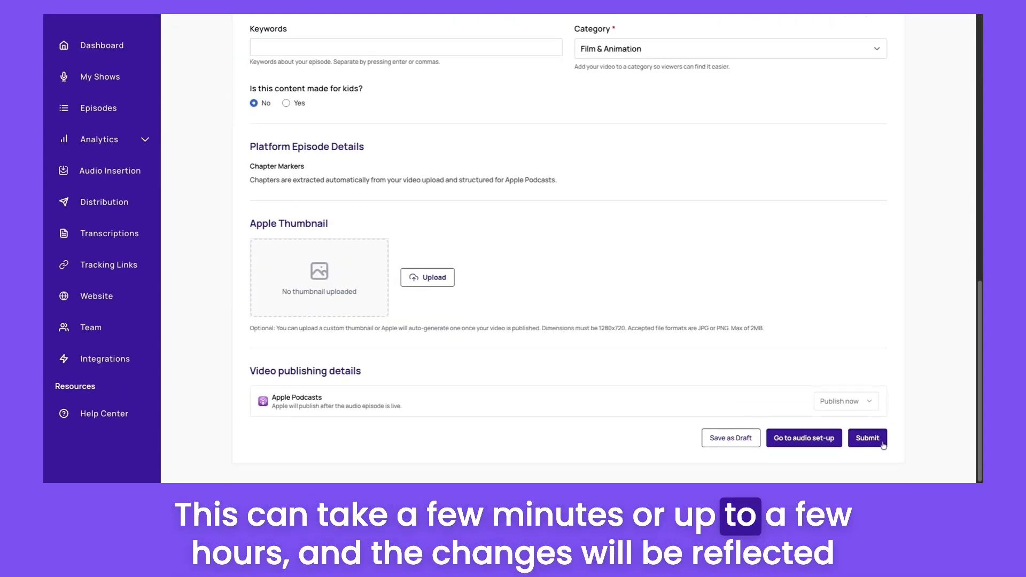
click(881, 443)
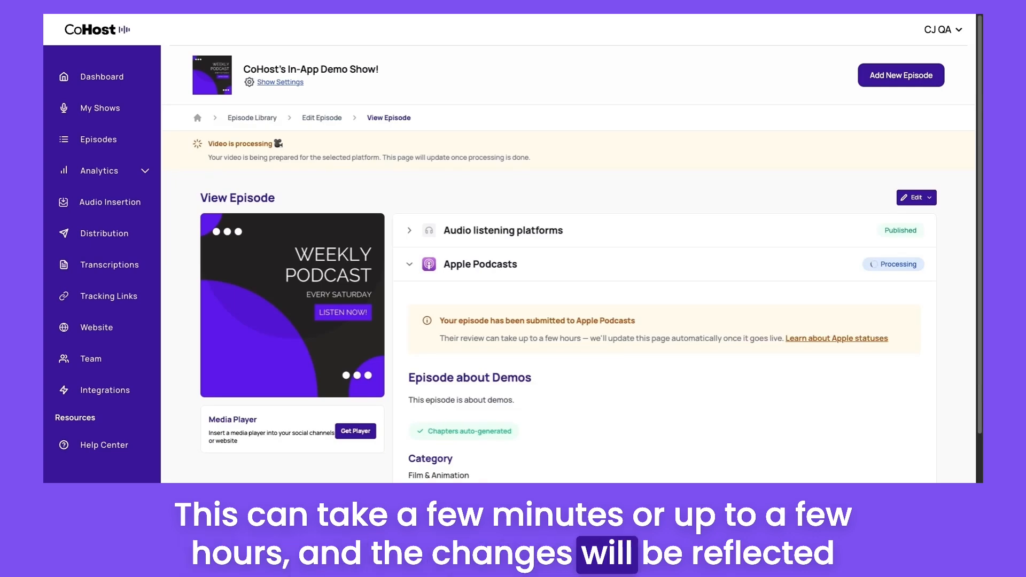
Open the guide explaining Apple Podcast statuses and read through the status table
scroll(509, 267, down, 1)
scroll(874, 449, down, 1)
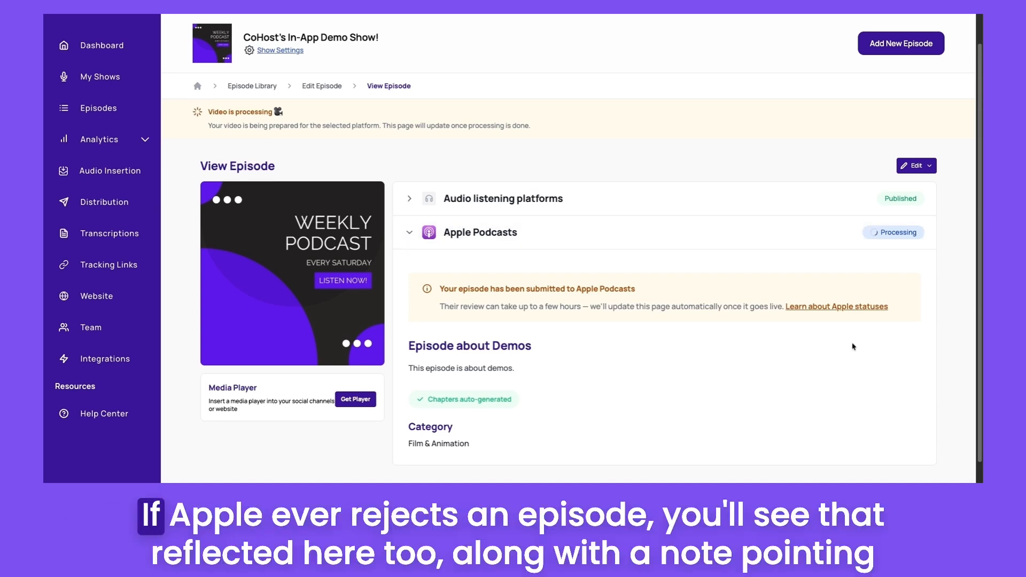
click(854, 308)
scroll(759, 329, down, 2)
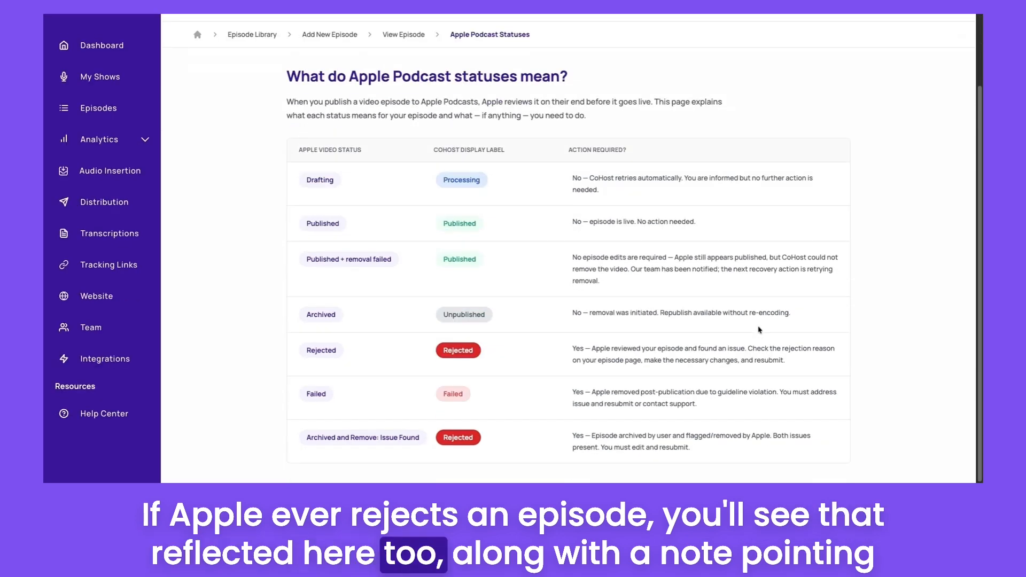